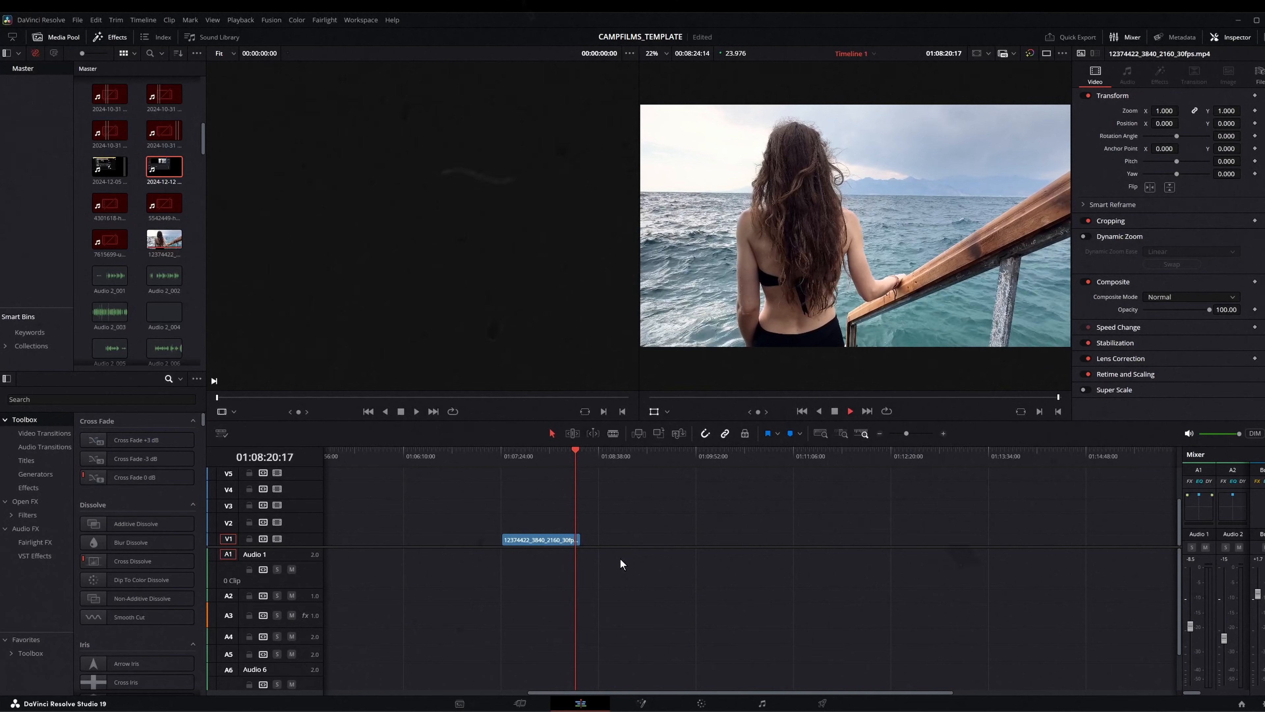
# - Search the effects for "adjust" and place an Adjustment Clip on track V2 above the ocean clip
pyautogui.click(510, 454)
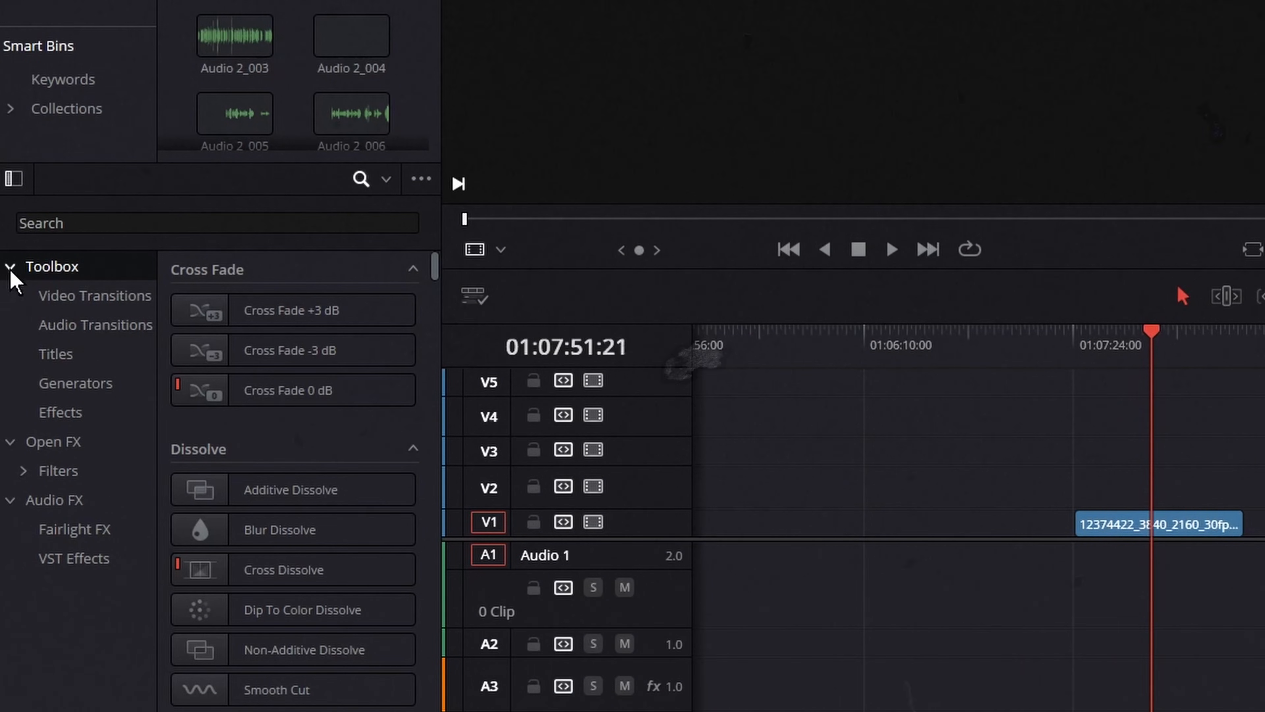
pyautogui.click(49, 222)
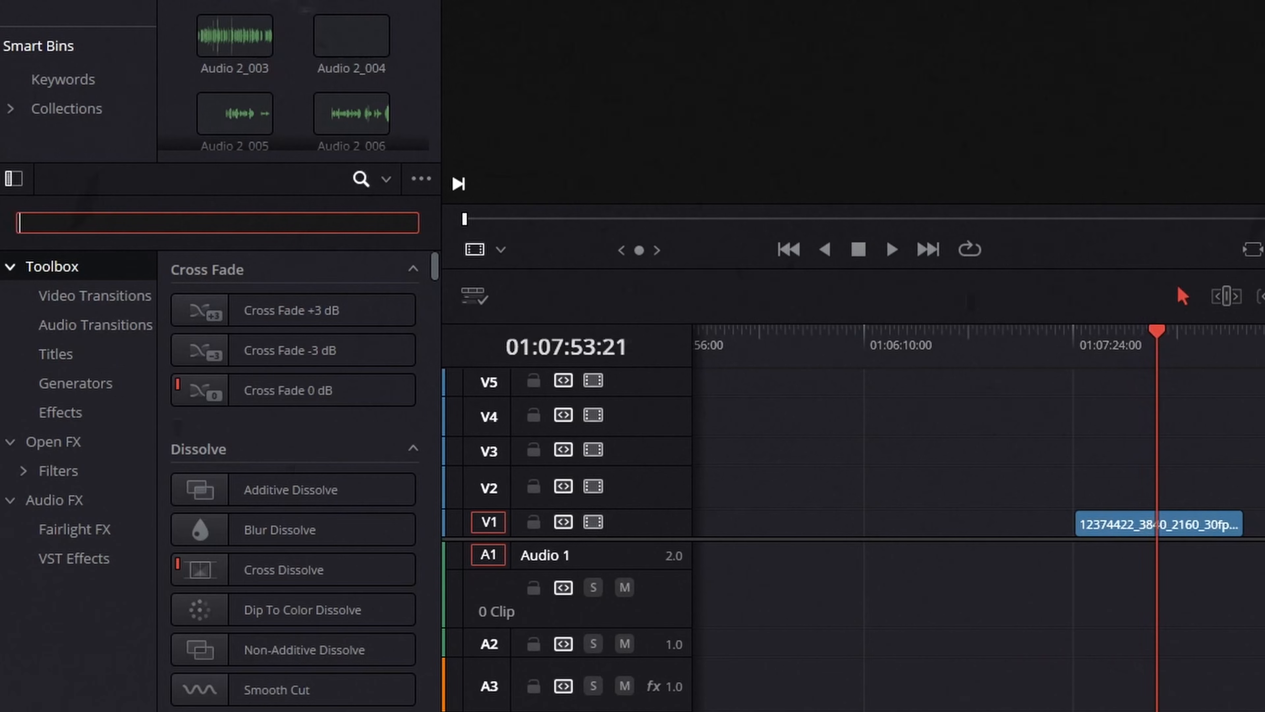
pyautogui.write('adjust')
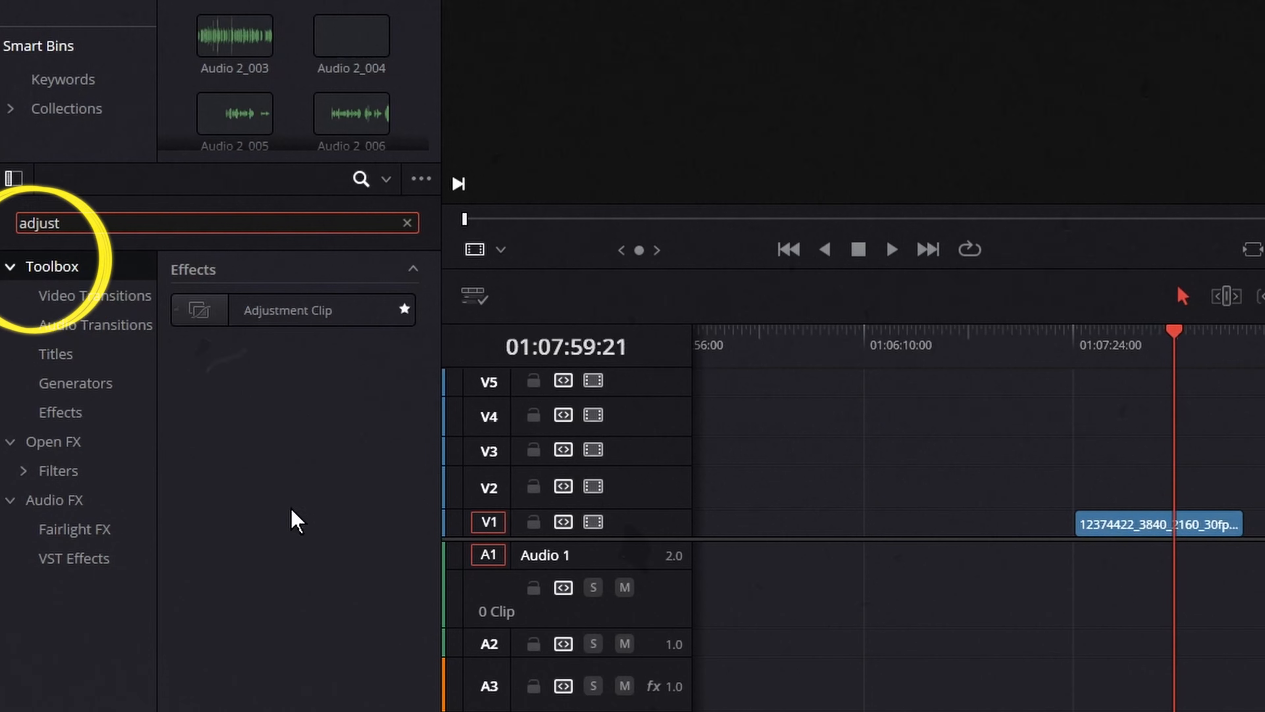
pyautogui.moveTo(254, 319); pyautogui.dragTo(1051, 513)
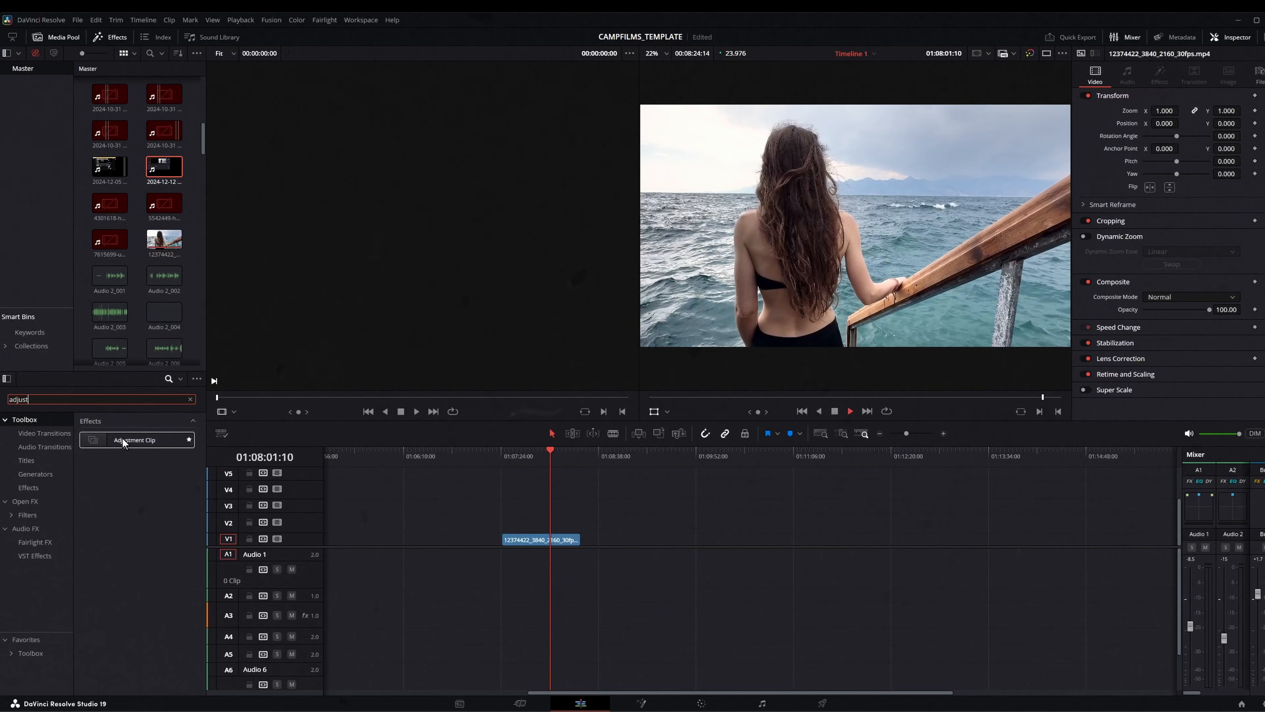
pyautogui.moveTo(118, 439); pyautogui.dragTo(527, 530)
# - Extend the adjustment clip on track V2 to cover the full length of the ocean clip
pyautogui.moveTo(518, 454)
pyautogui.mouseDown()
pyautogui.moveTo(528, 487)
pyautogui.moveTo(502, 459)
pyautogui.mouseUp()
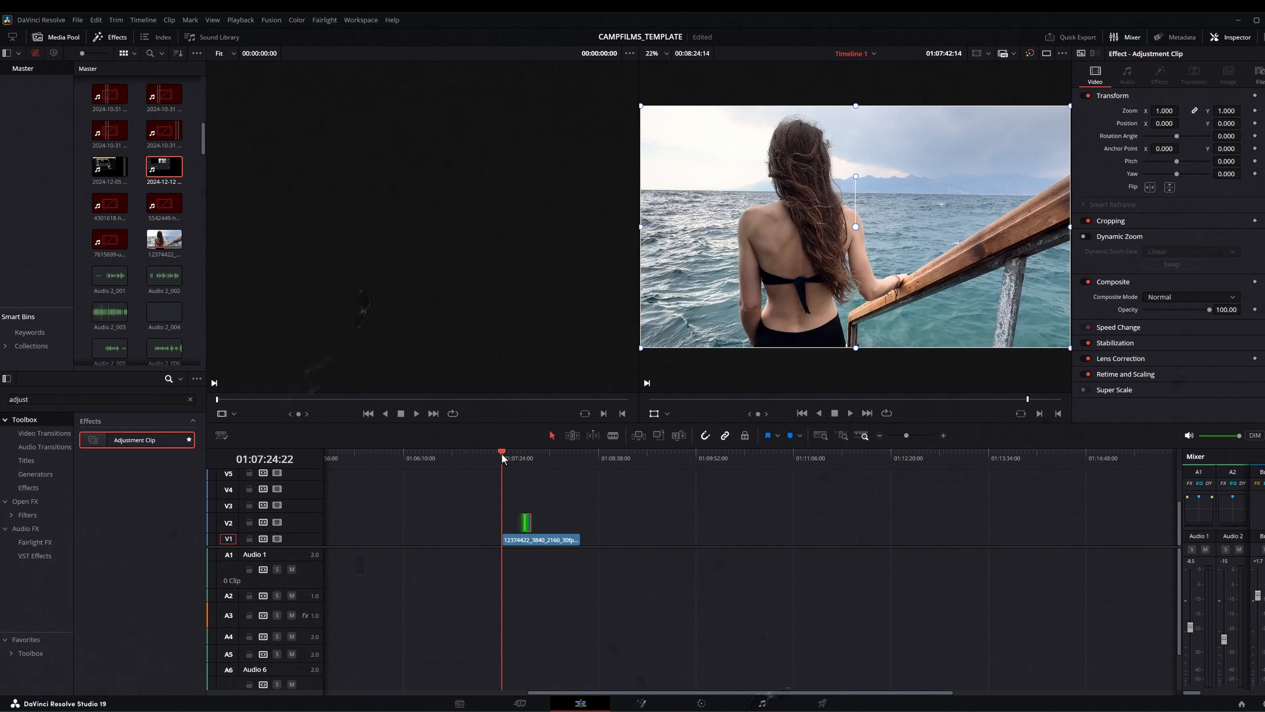
pyautogui.moveTo(524, 524); pyautogui.dragTo(581, 524)
pyautogui.click(512, 455)
pyautogui.moveTo(514, 455); pyautogui.dragTo(560, 461)
pyautogui.click(542, 519)
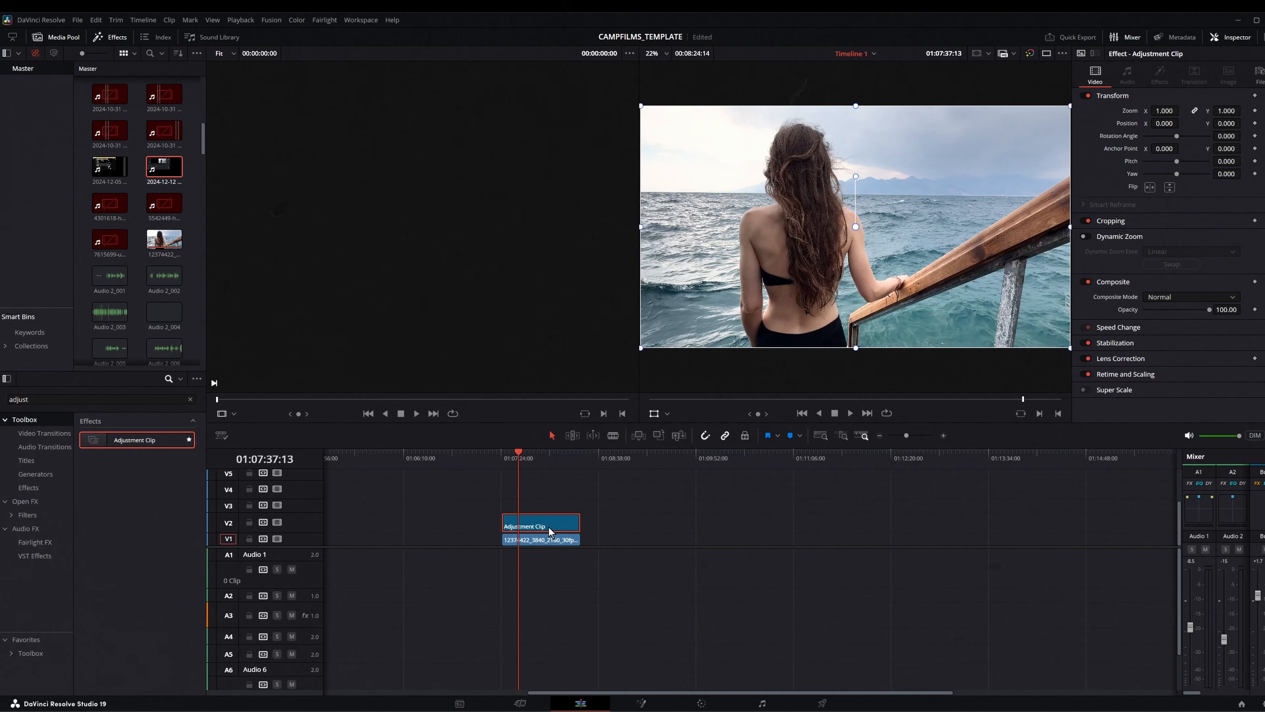
# - Try duplicating the adjustment clip onto track V3, and undo the copy
pyautogui.moveTo(548, 523); pyautogui.dragTo(549, 504)
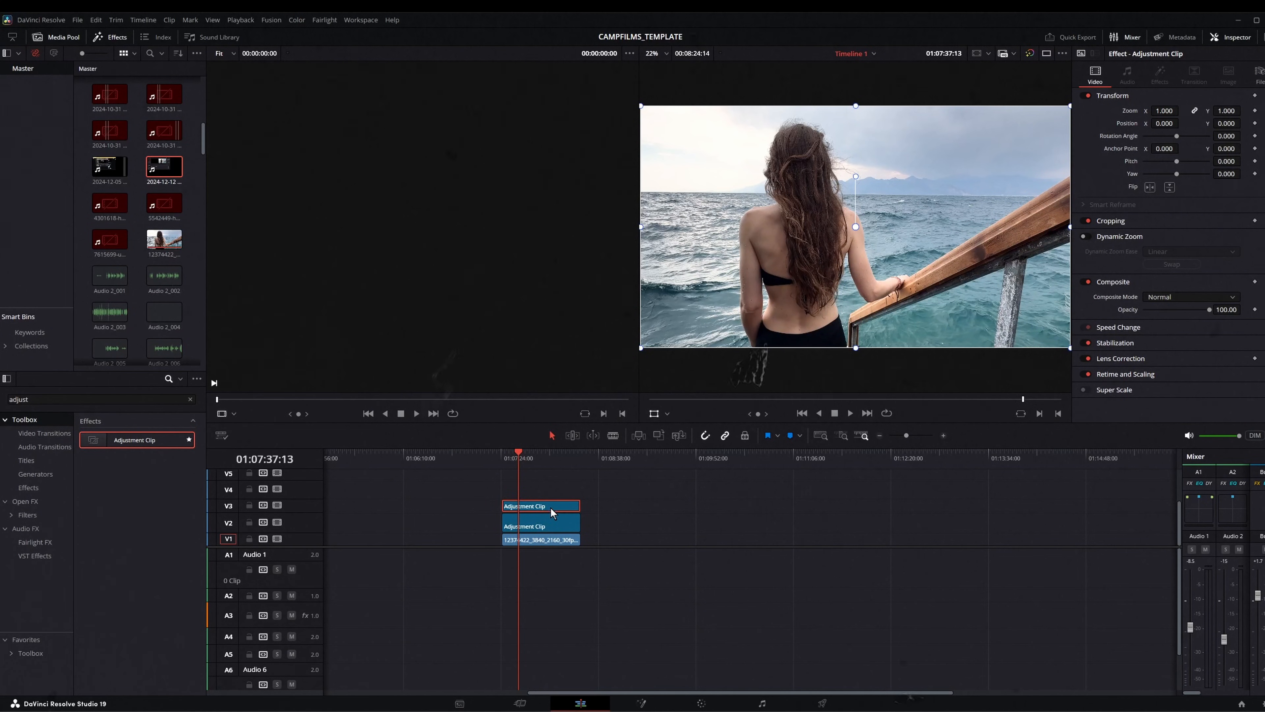
pyautogui.moveTo(551, 506); pyautogui.dragTo(470, 496)
pyautogui.hotkey('ctrl', 'z')
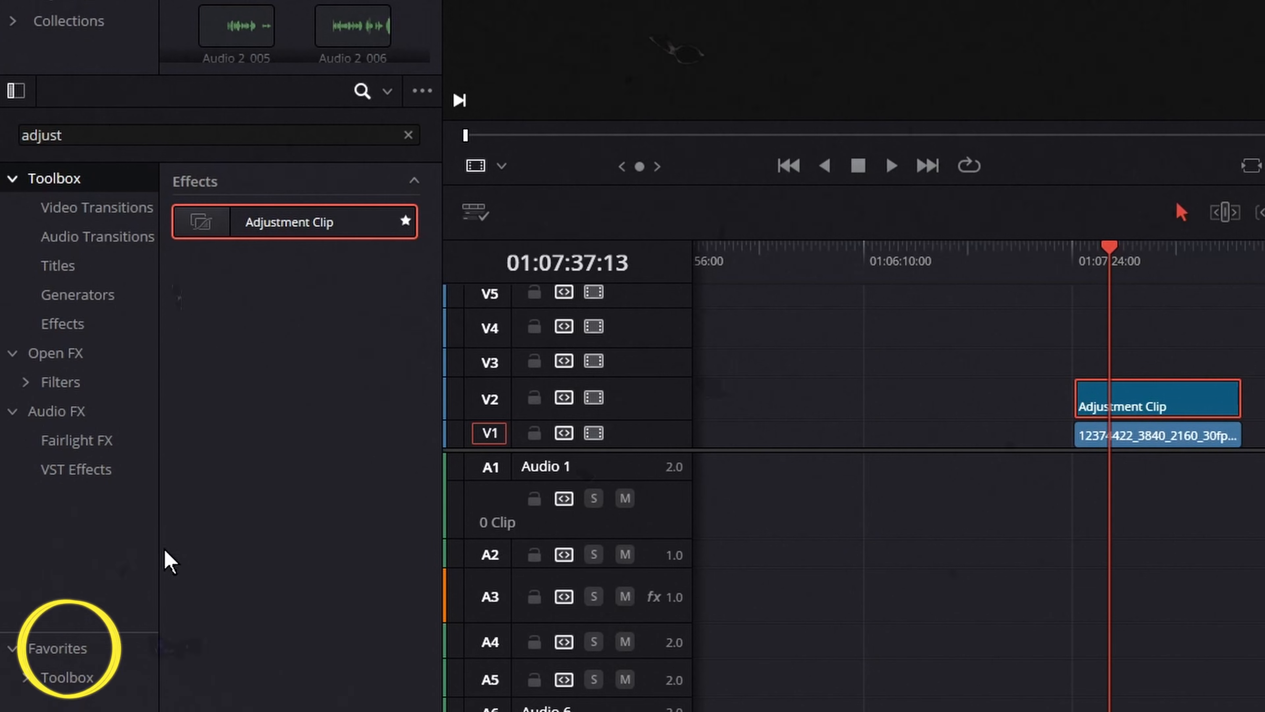
# - Enlarge the viewers by shrinking the timeline area, and set the timeline viewer's zoom to Fit
pyautogui.moveTo(1076, 254); pyautogui.dragTo(1124, 257)
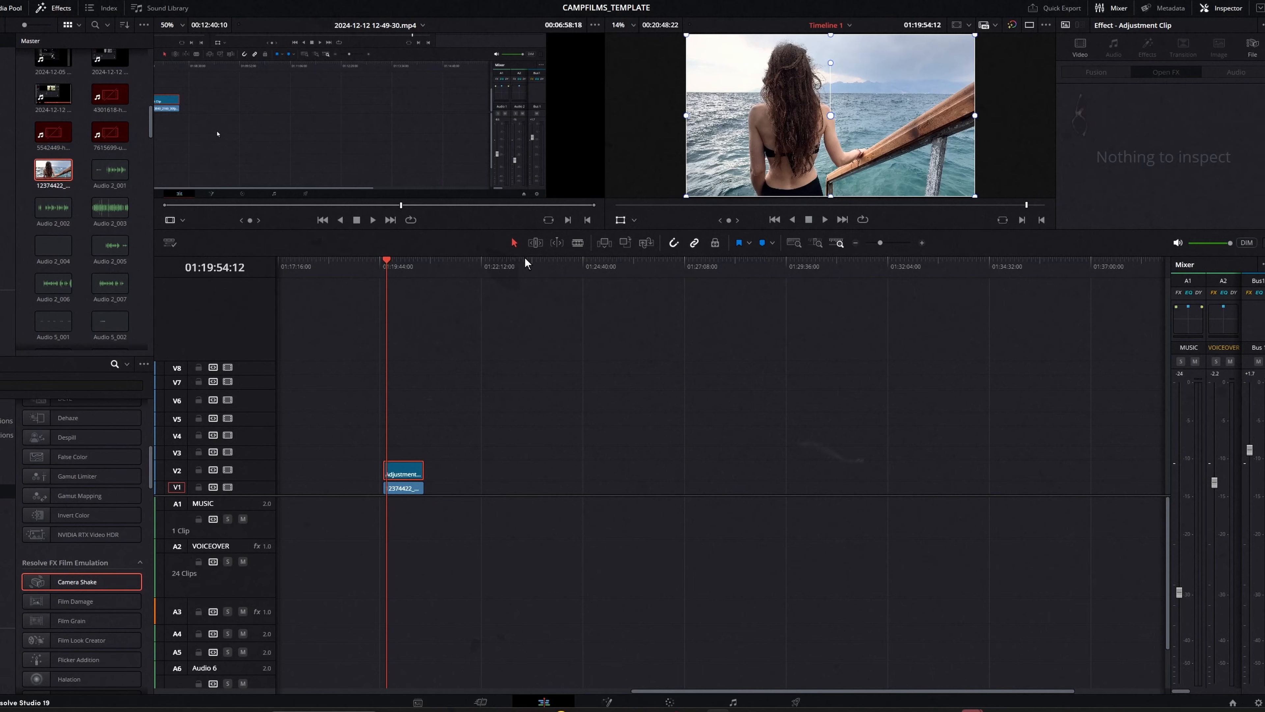
pyautogui.moveTo(526, 256); pyautogui.dragTo(514, 563)
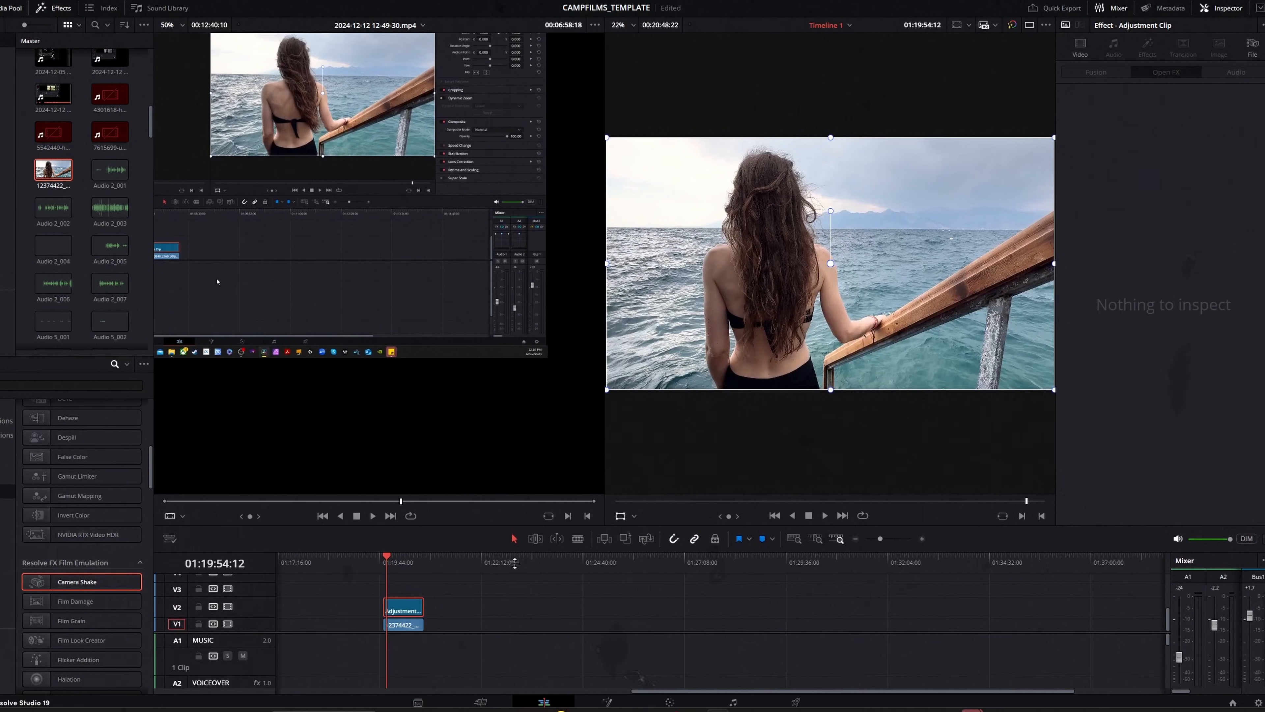
pyautogui.click(617, 28)
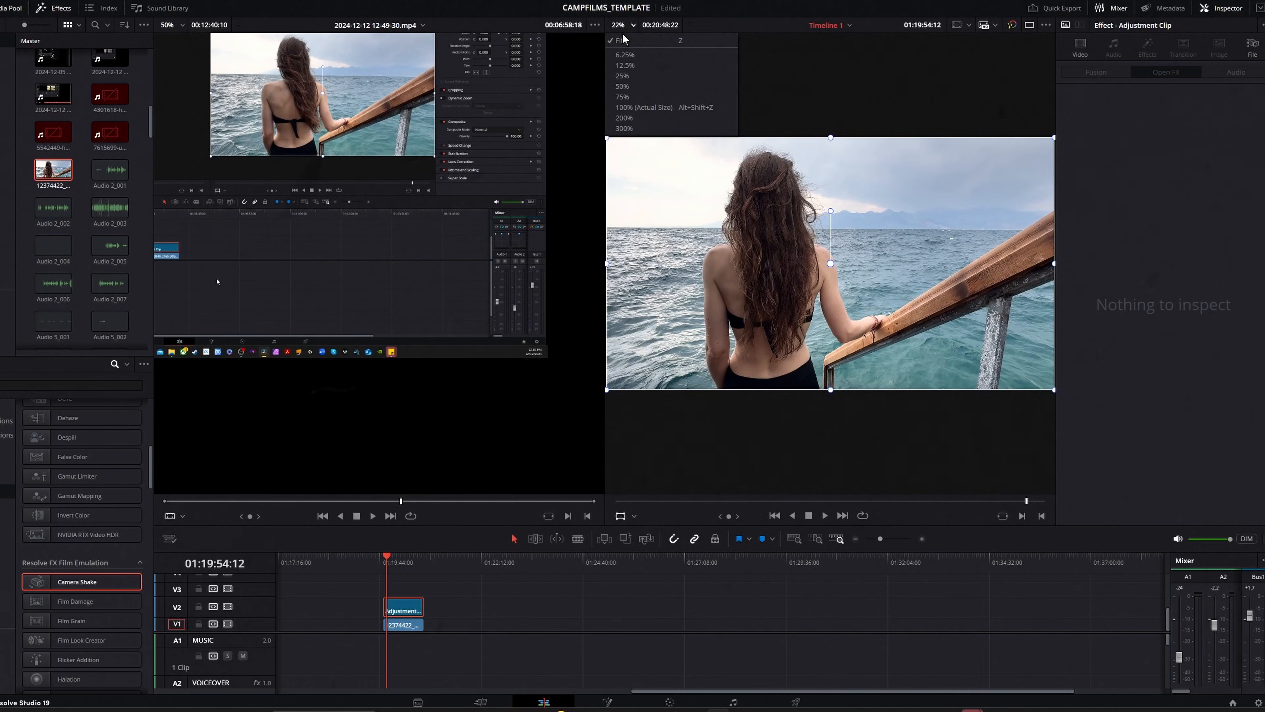
pyautogui.click(625, 42)
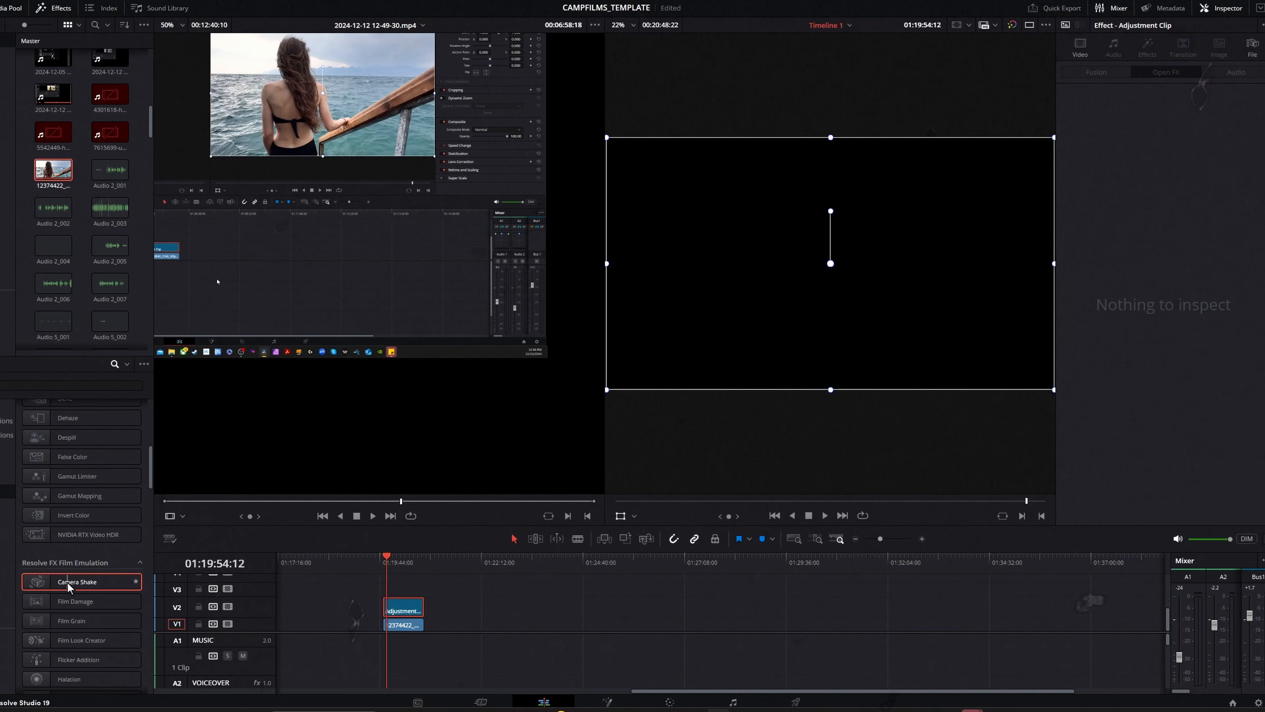
# - Apply the Camera Shake effect to the adjustment clip and play the footage from the clip's start
pyautogui.moveTo(86, 593); pyautogui.dragTo(399, 616)
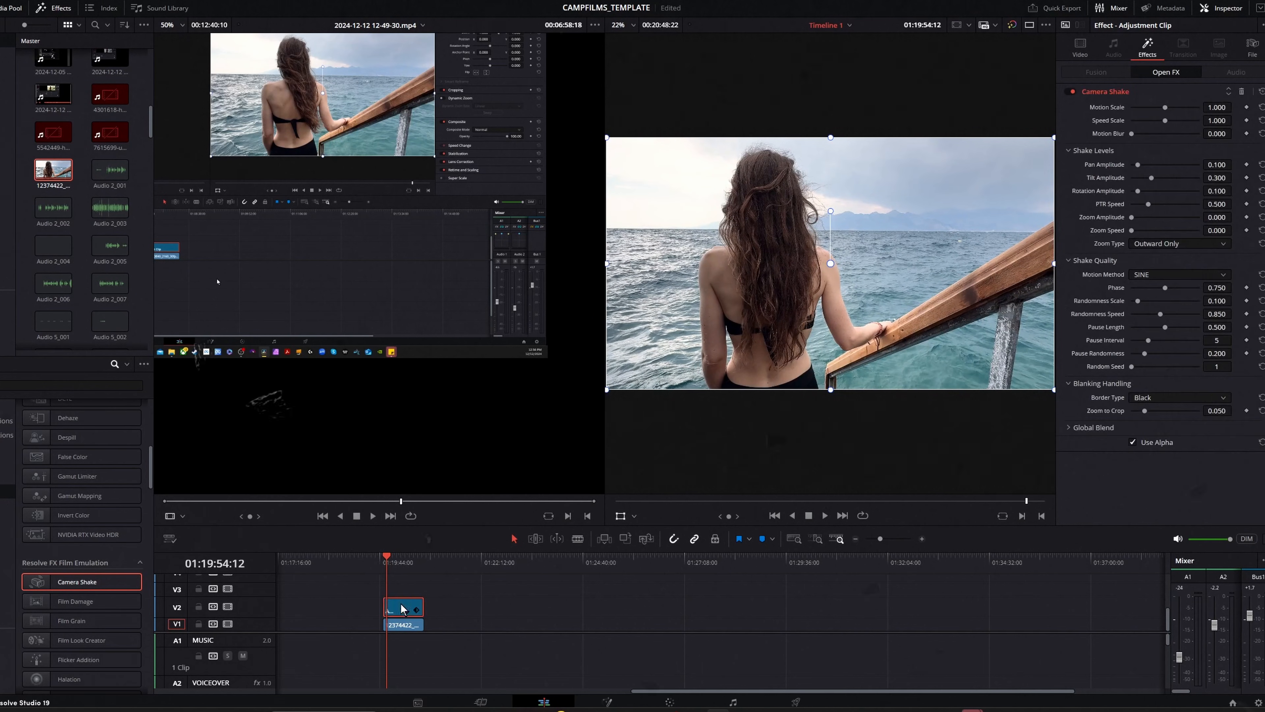
pyautogui.click(383, 558)
pyautogui.press('space')
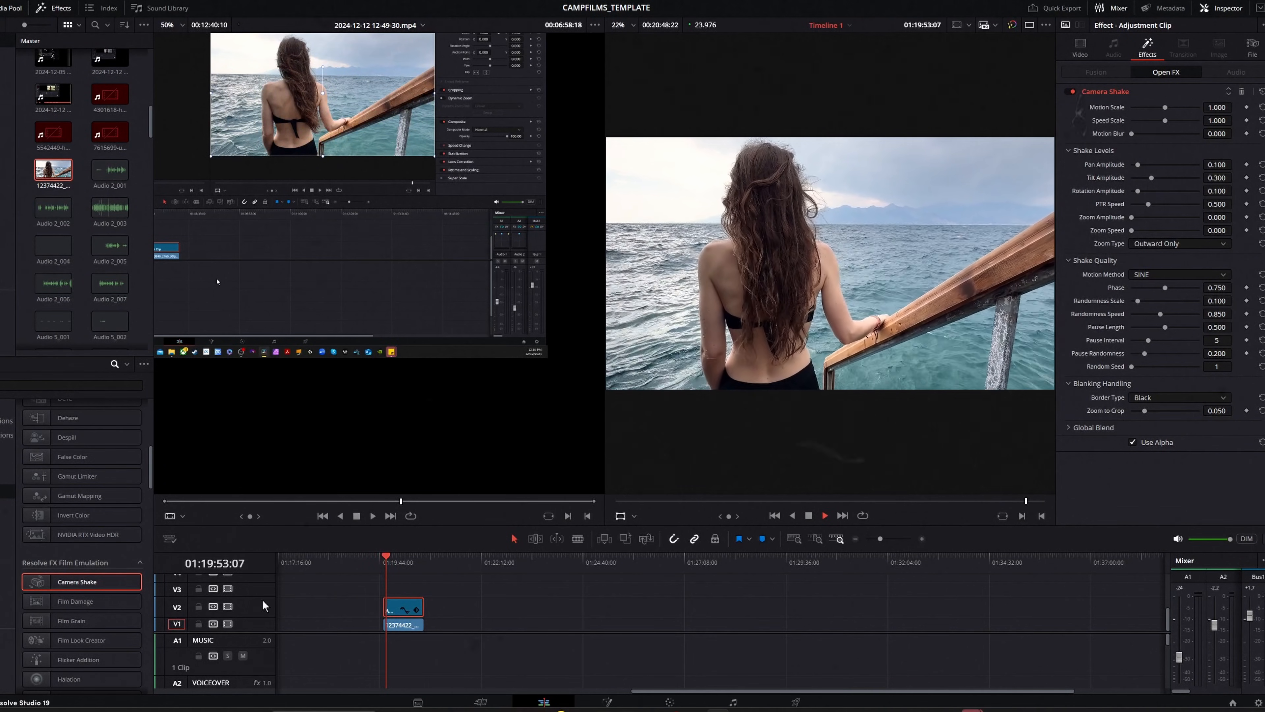
# - Toggle video track V2 during playback to compare the footage with and without the camera shake
pyautogui.click(231, 605)
pyautogui.click(228, 606)
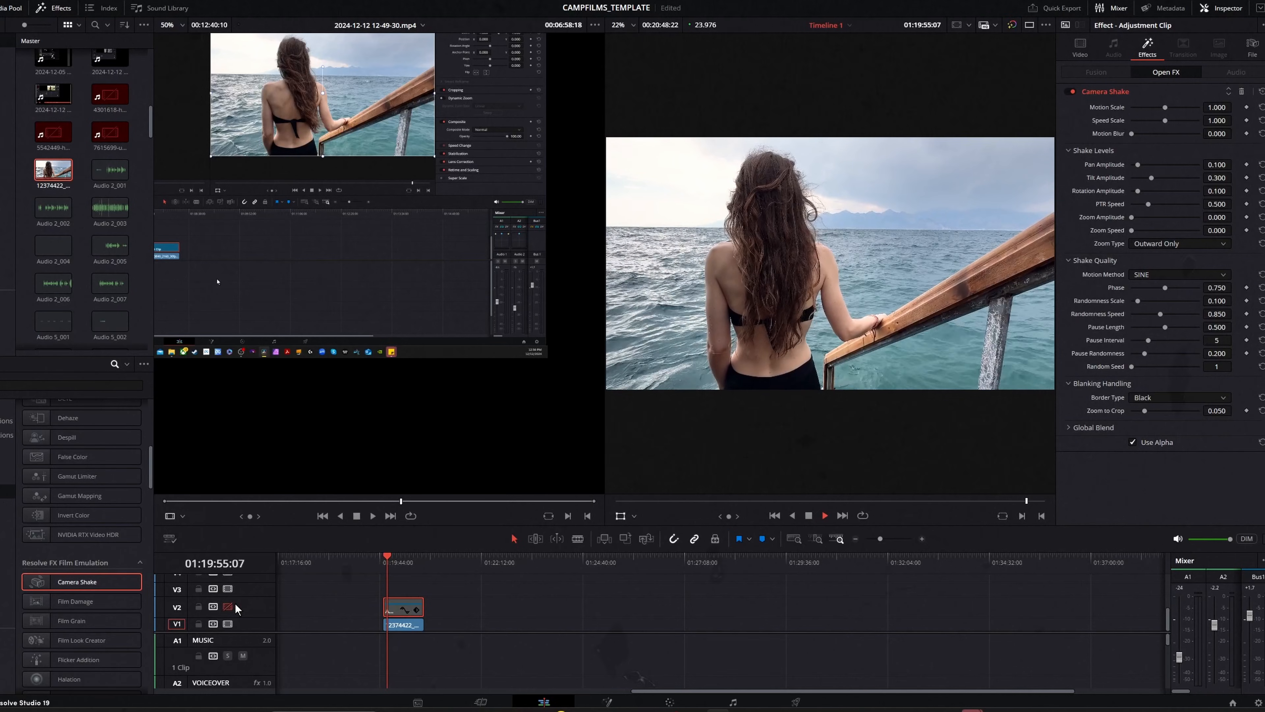
pyautogui.press('space')
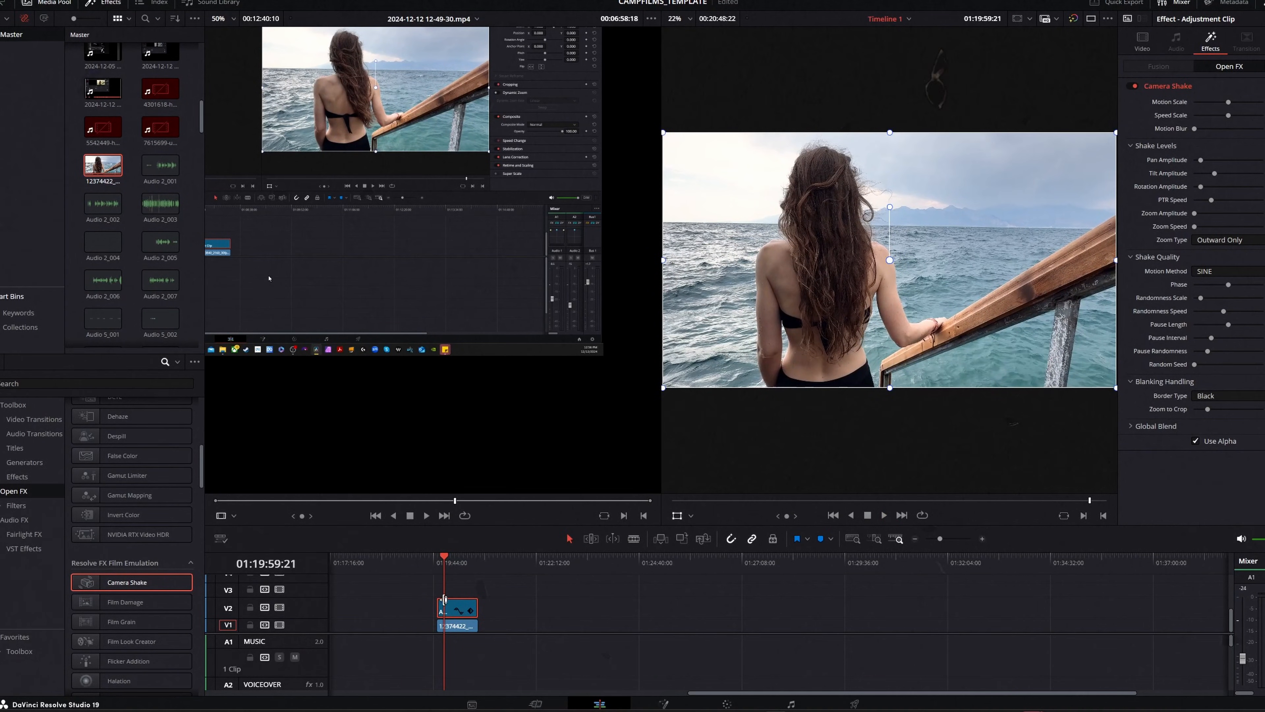
# - Delete the Camera Shake effect from the adjustment clip
pyautogui.click(450, 621)
pyautogui.click(450, 609)
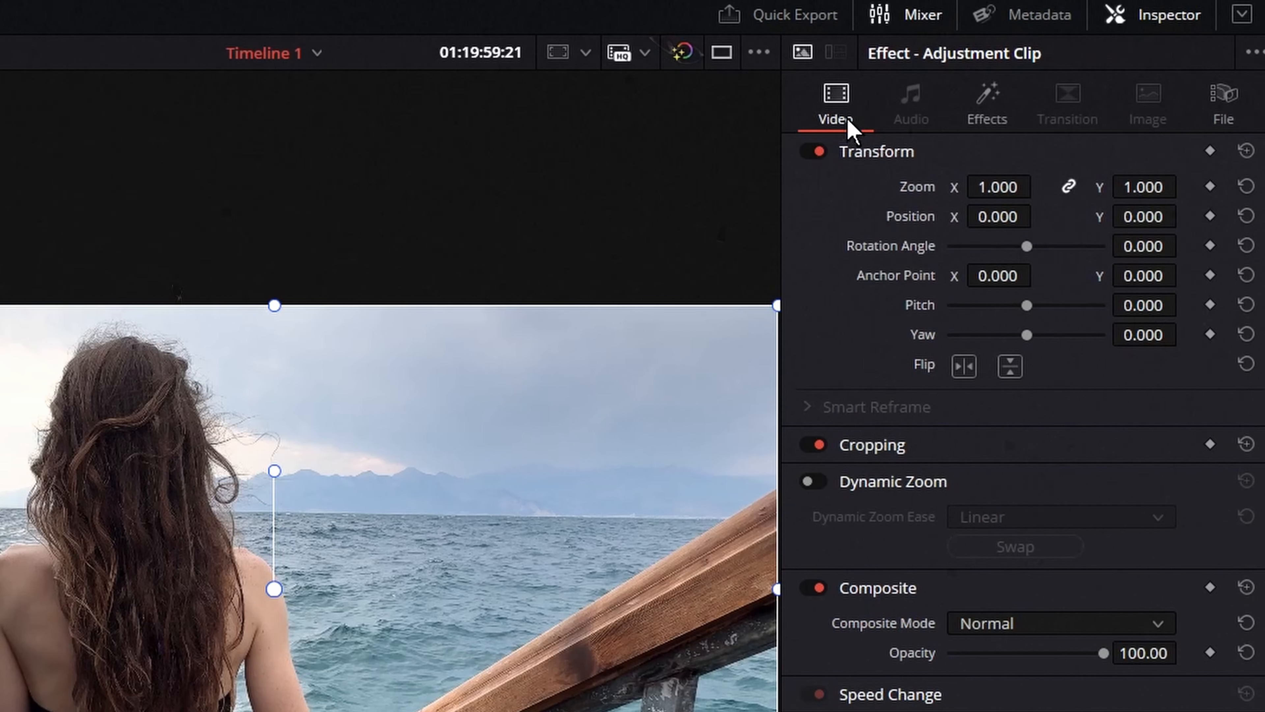
pyautogui.click(991, 120)
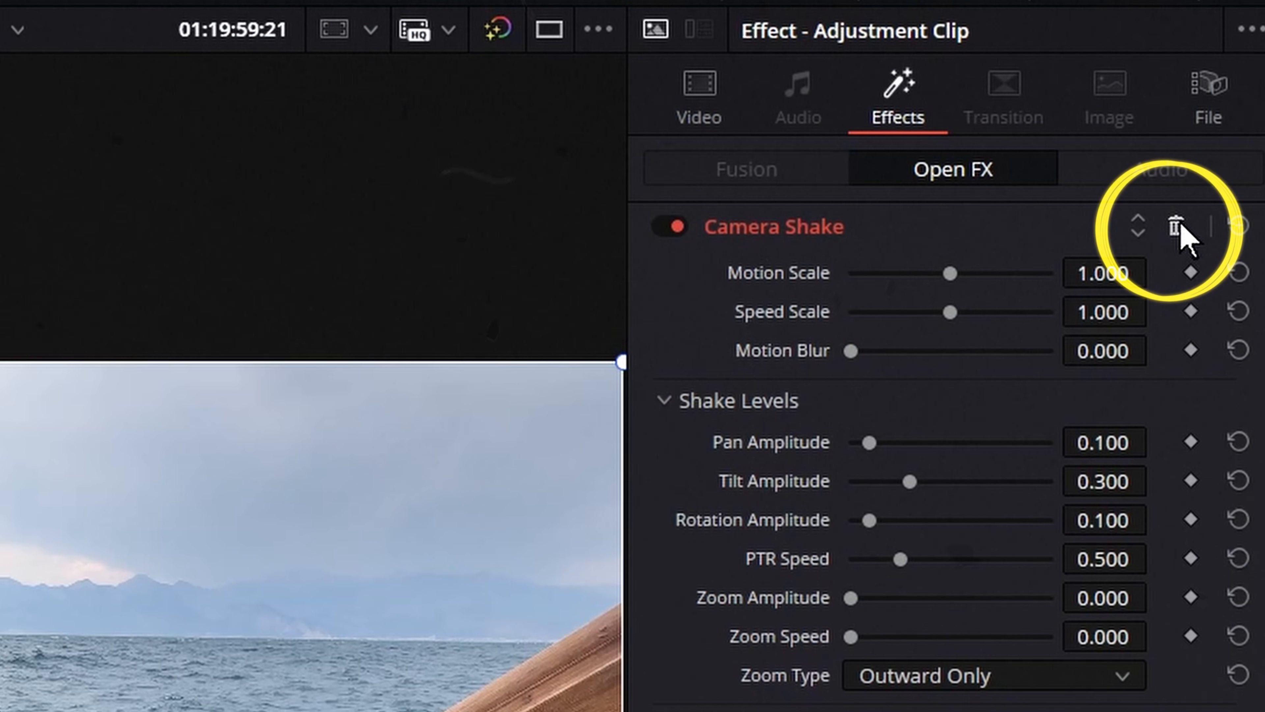
pyautogui.click(1176, 227)
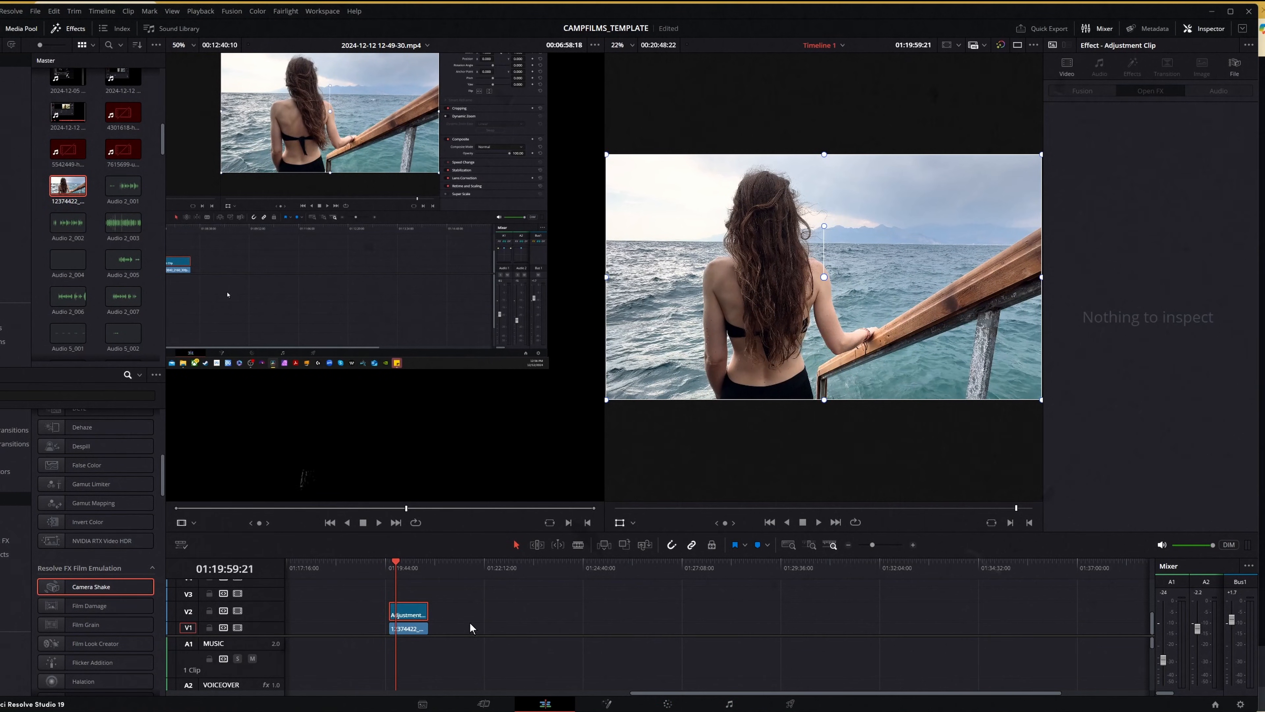
# - Reposition the zoomed-in second segment of the split ocean clip to X 512, Y -416, and review the cut
pyautogui.moveTo(809, 339)
pyautogui.mouseDown()
pyautogui.moveTo(797, 312)
pyautogui.moveTo(791, 341)
pyautogui.moveTo(822, 340)
pyautogui.mouseUp()
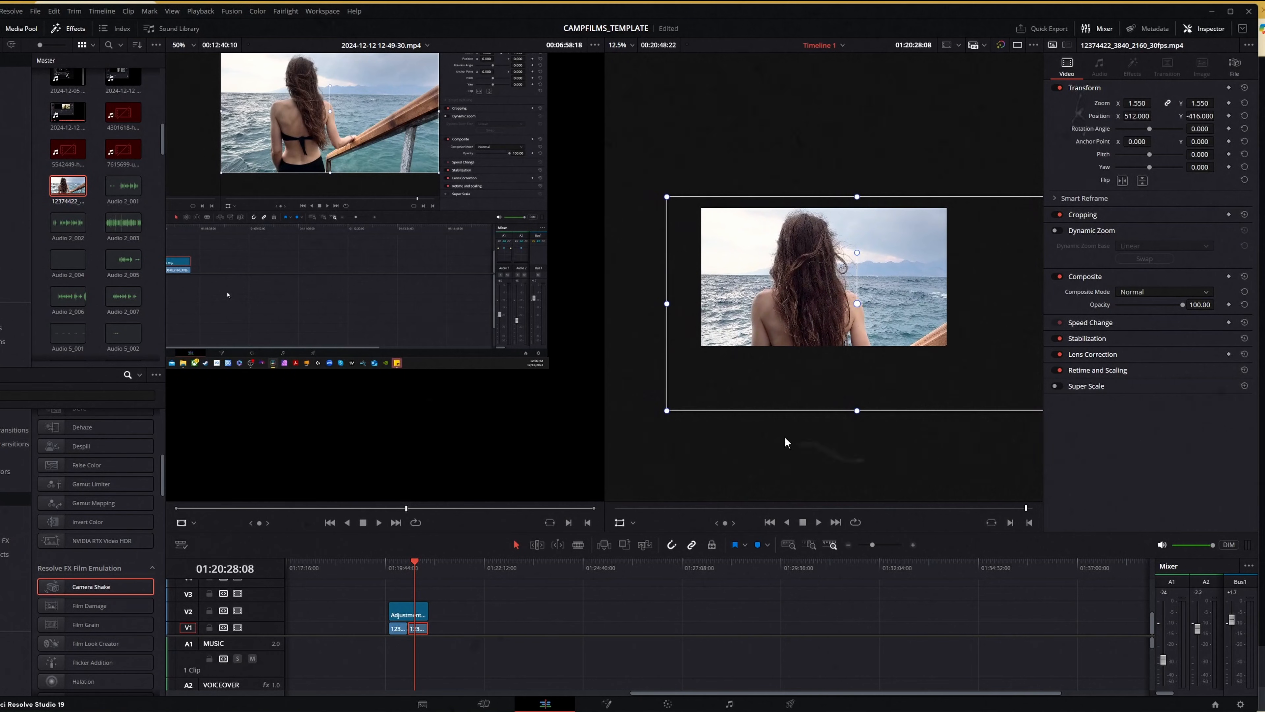
pyautogui.moveTo(398, 566); pyautogui.dragTo(415, 566)
pyautogui.press('Up')
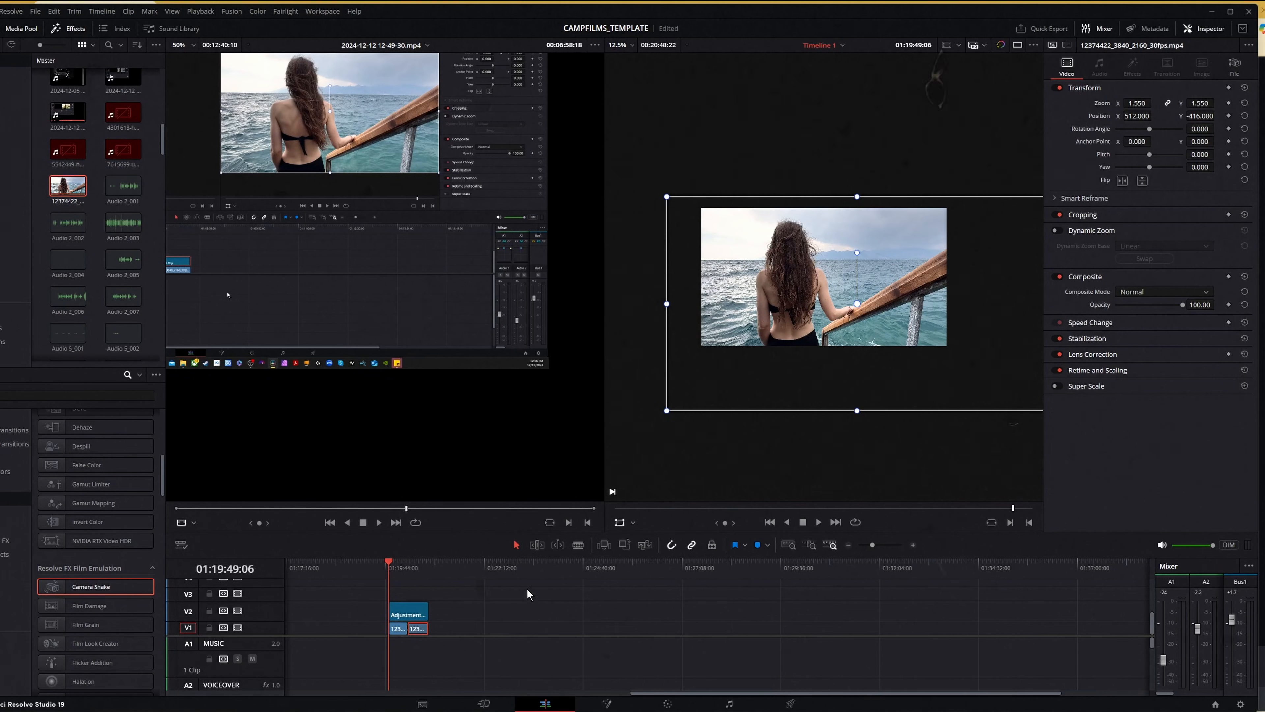
# - Apply the TERROR LUT from the horror LUTs to the adjustment clip's node on the Color page
pyautogui.click(406, 619)
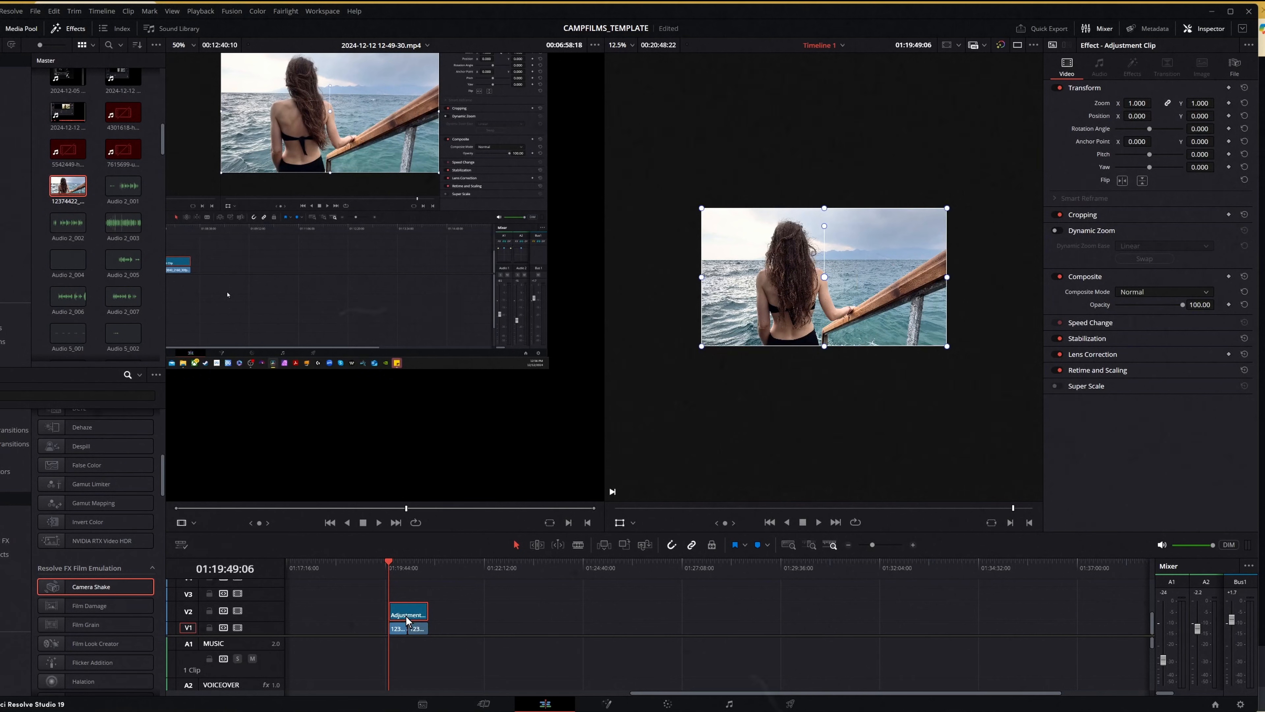
pyautogui.click(667, 704)
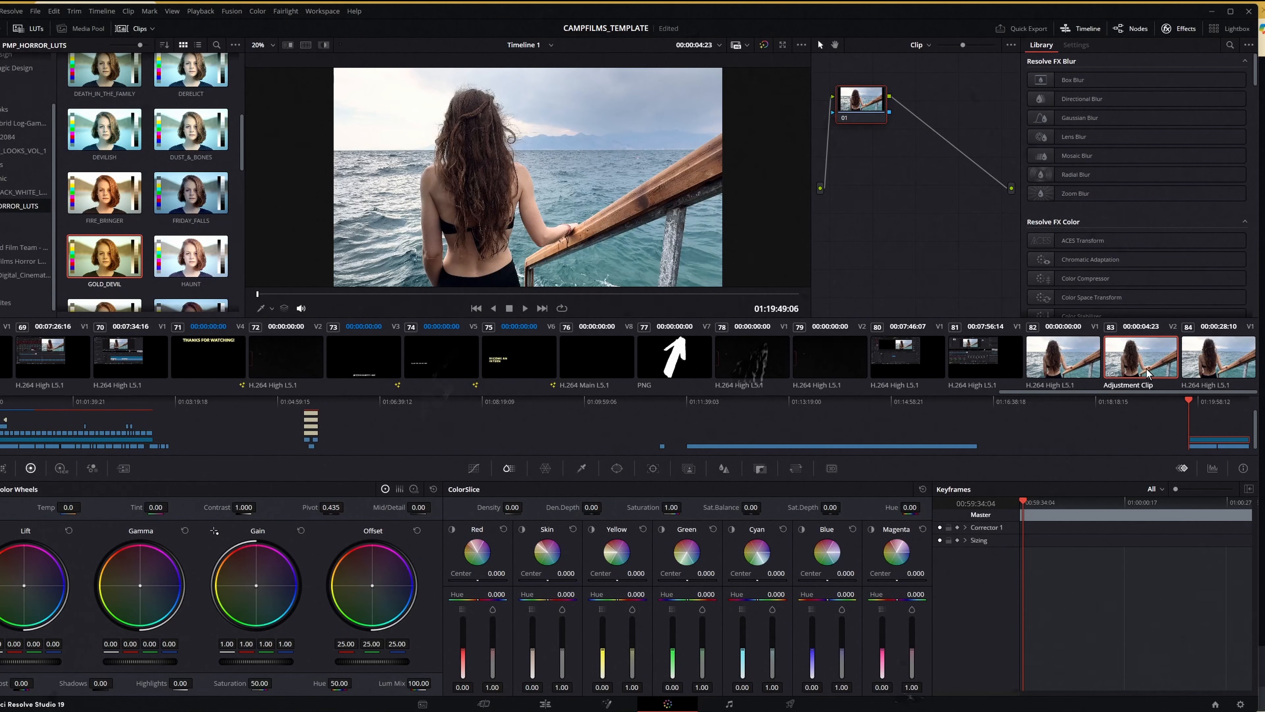
pyautogui.scroll(-5, 145, 240)
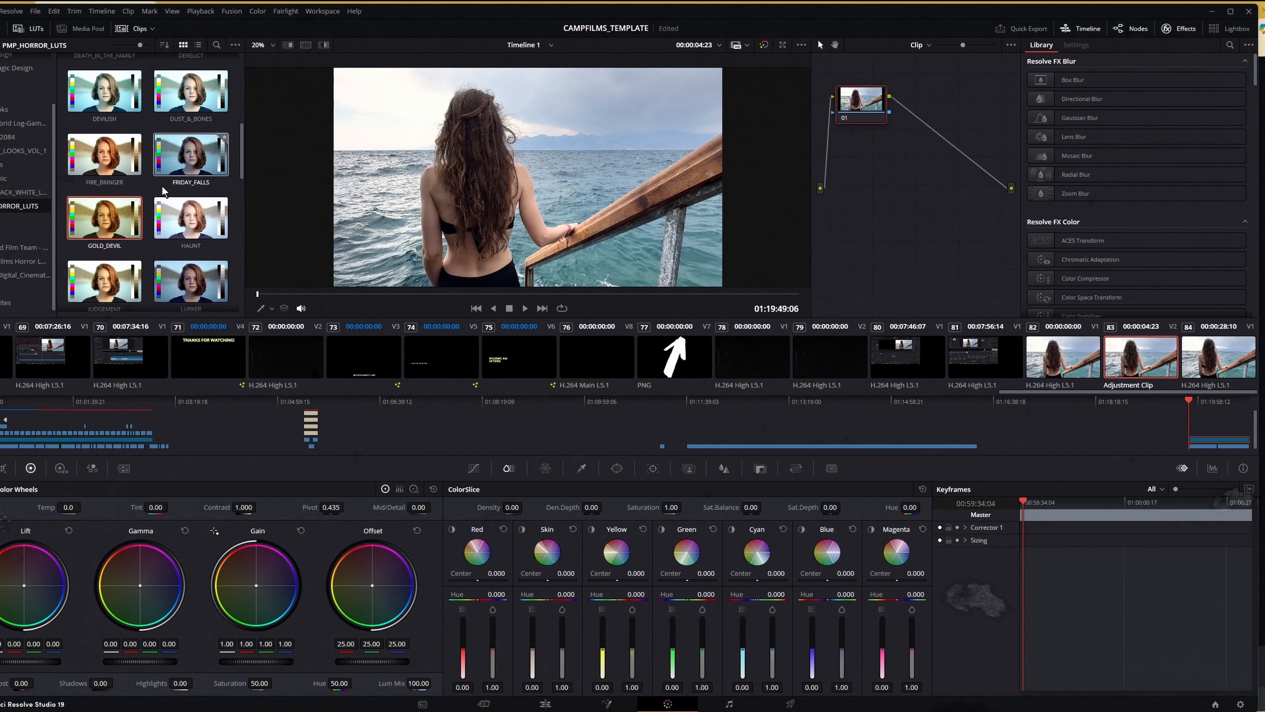
pyautogui.scroll(-6, 144, 240)
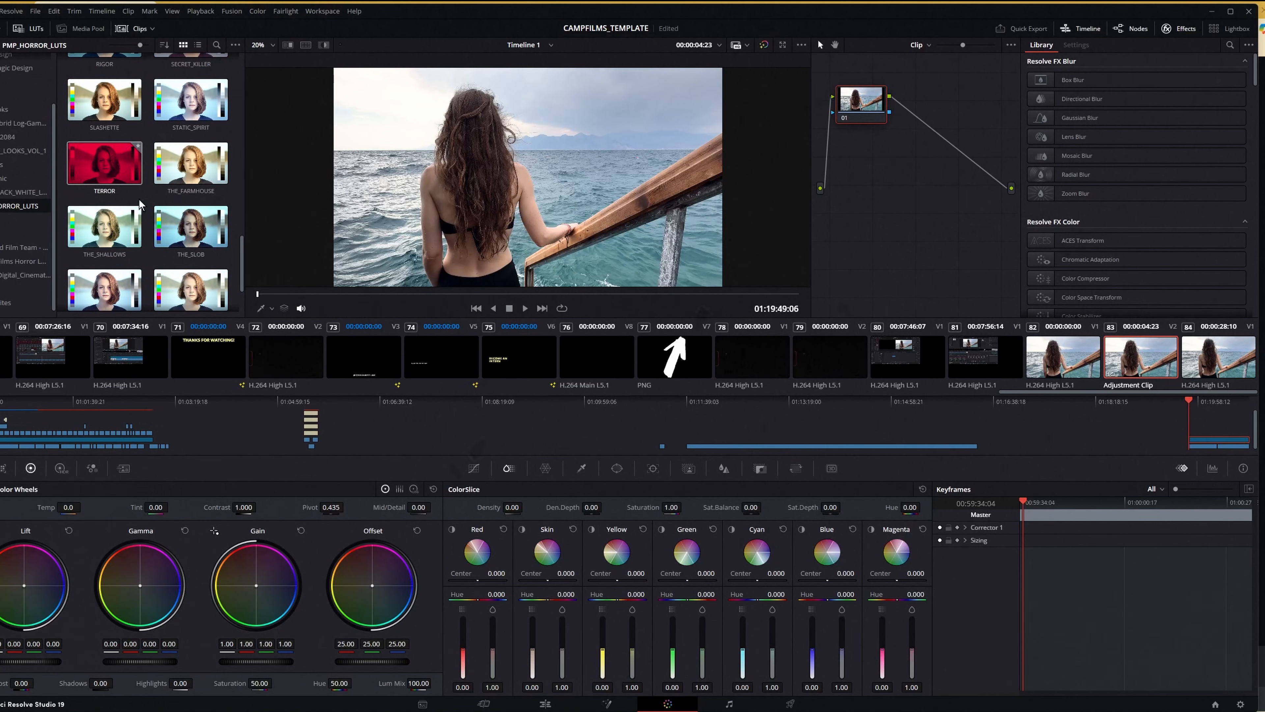
pyautogui.click(93, 170)
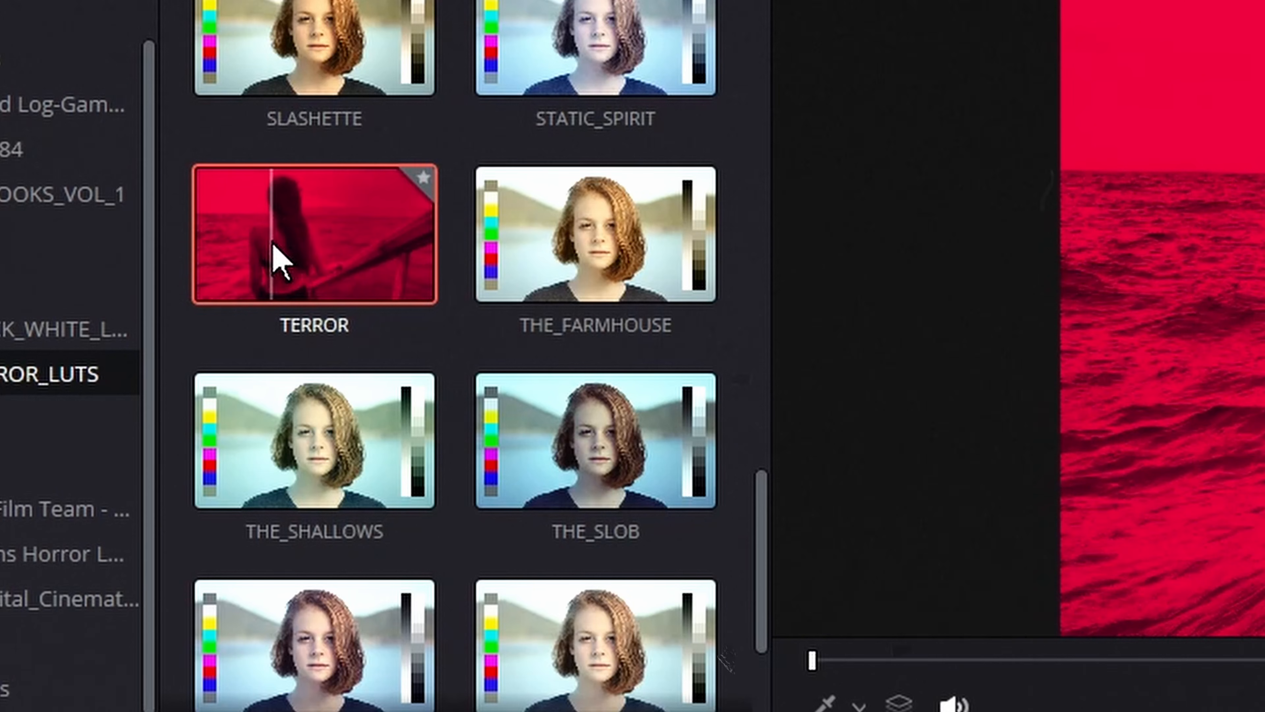
pyautogui.rightClick(323, 255)
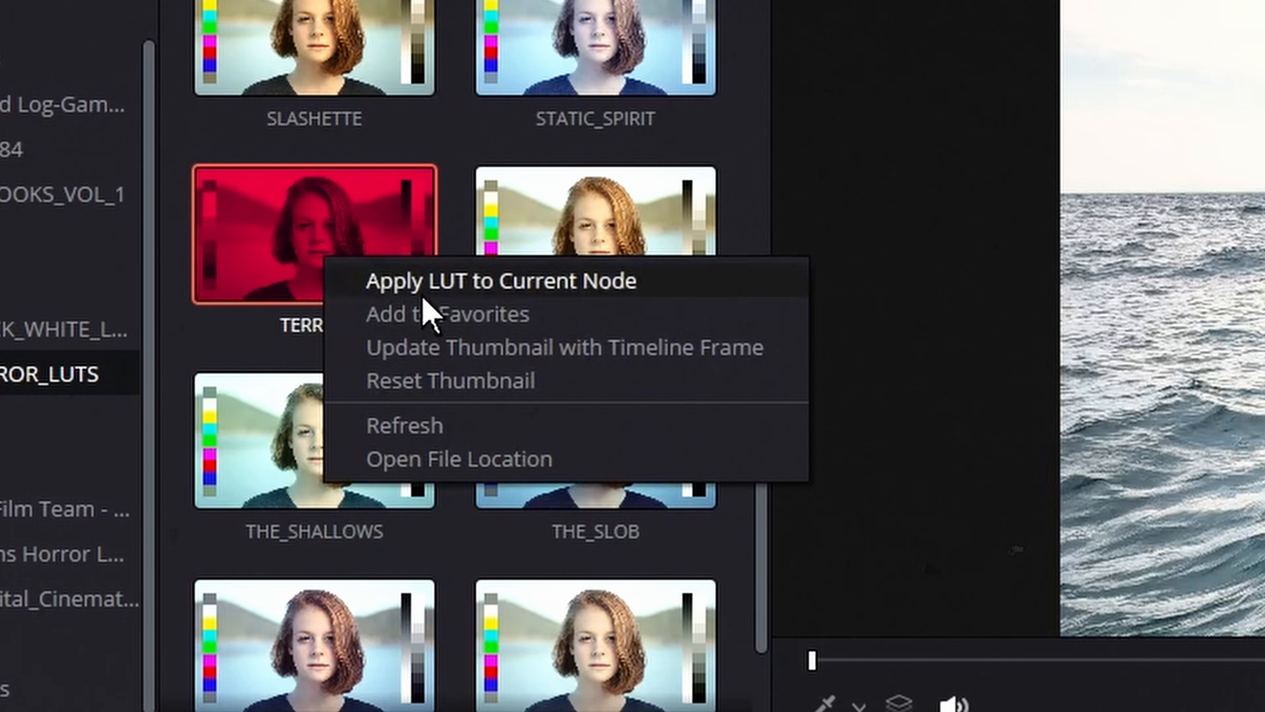
pyautogui.click(467, 282)
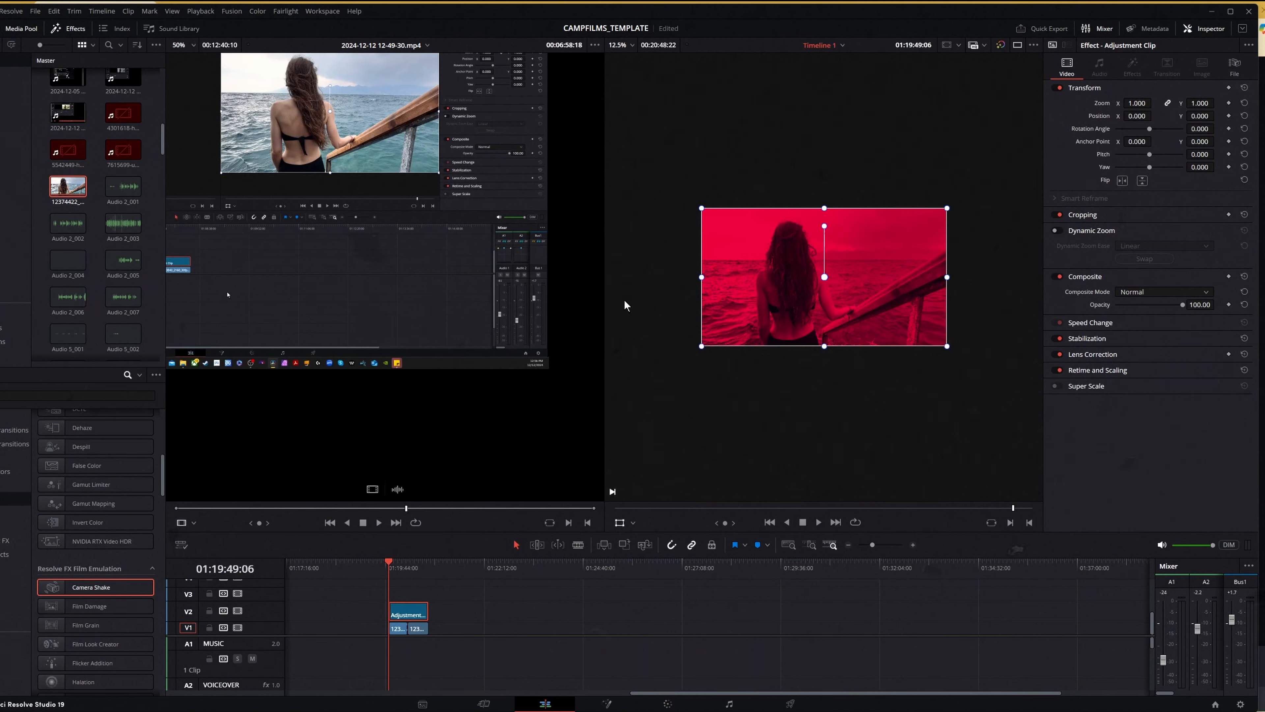
# - Fit the footage in the viewer, scrub across both segments and disable track V2 to compare them without the LUT
pyautogui.click(621, 45)
pyautogui.click(627, 60)
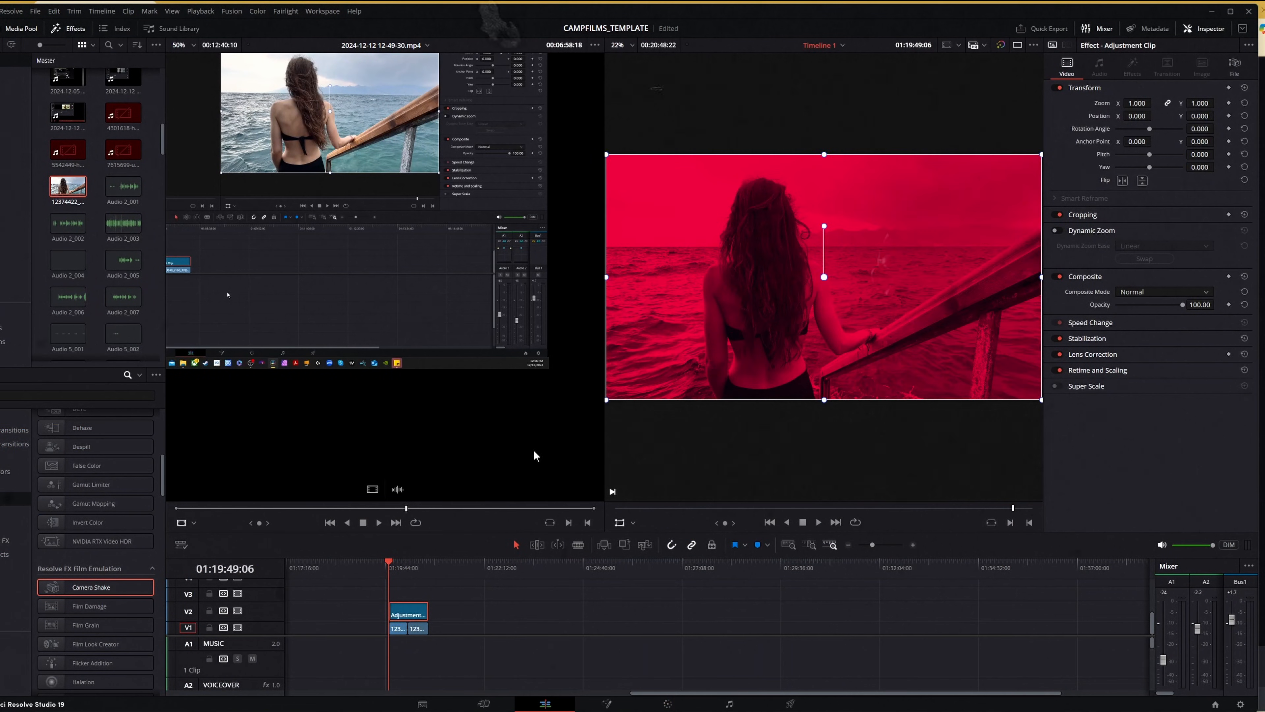
pyautogui.moveTo(389, 566); pyautogui.dragTo(411, 572)
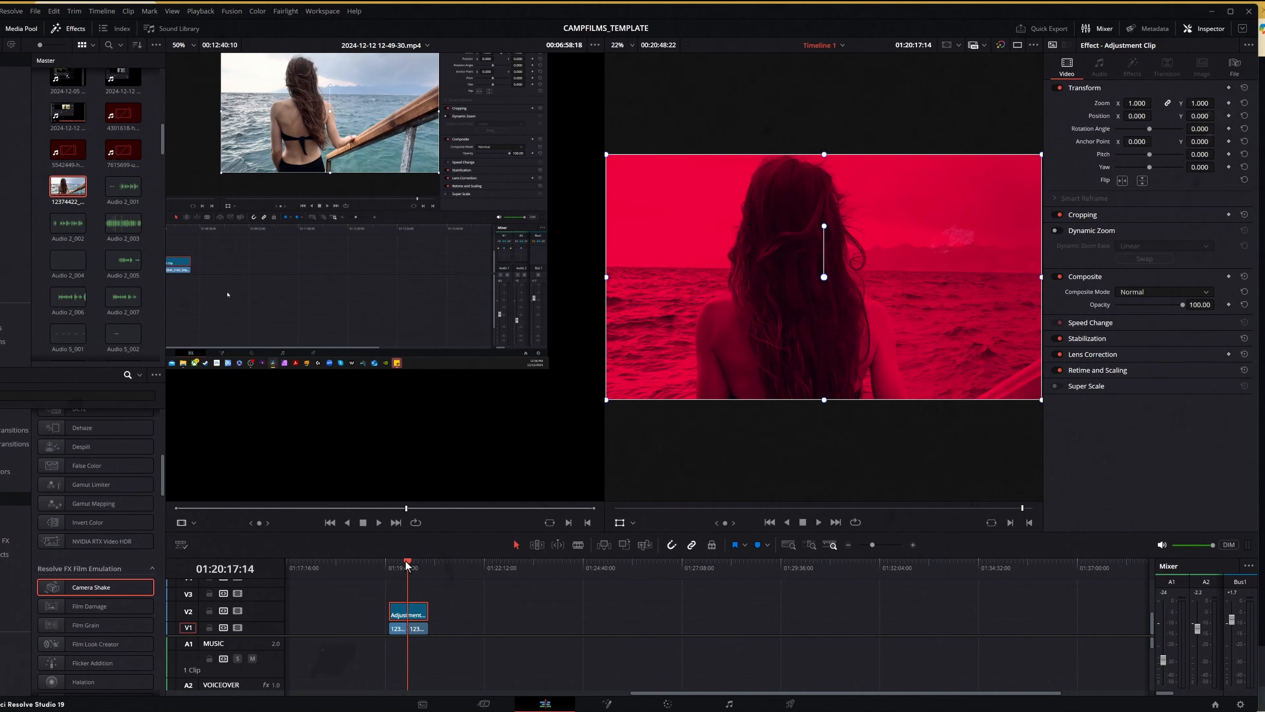
pyautogui.moveTo(406, 563); pyautogui.dragTo(402, 568)
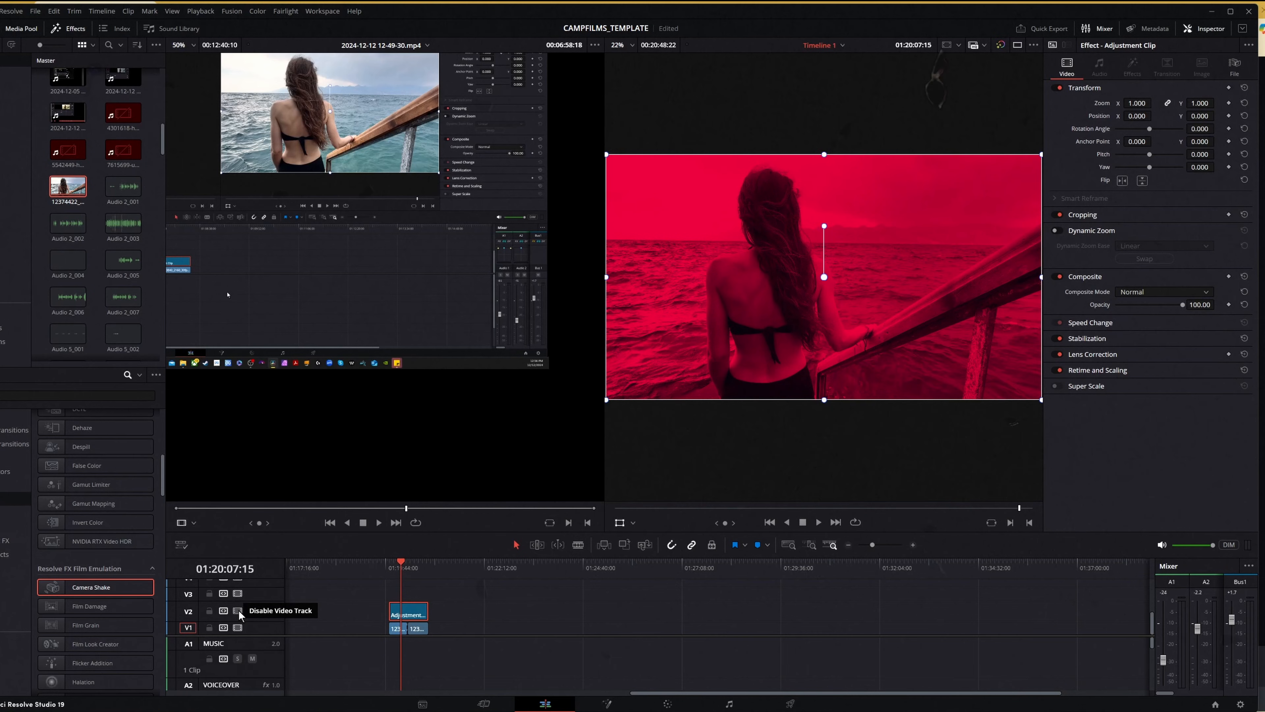
pyautogui.click(238, 611)
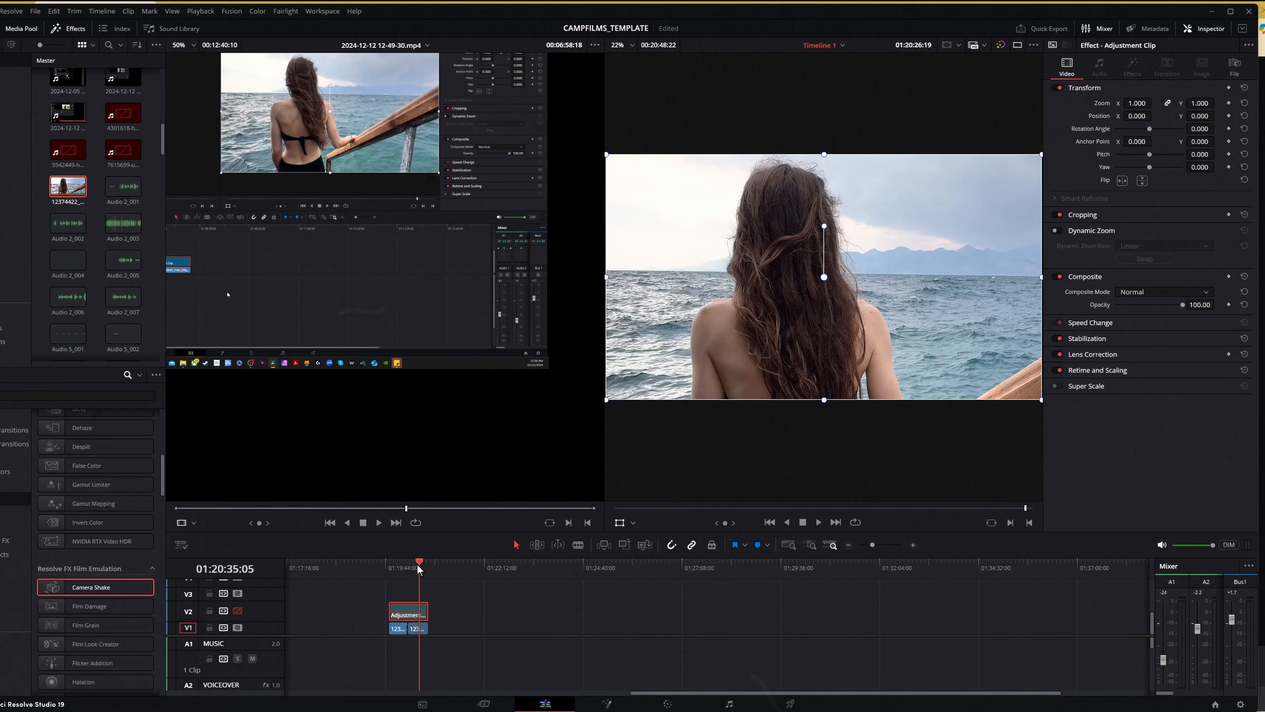